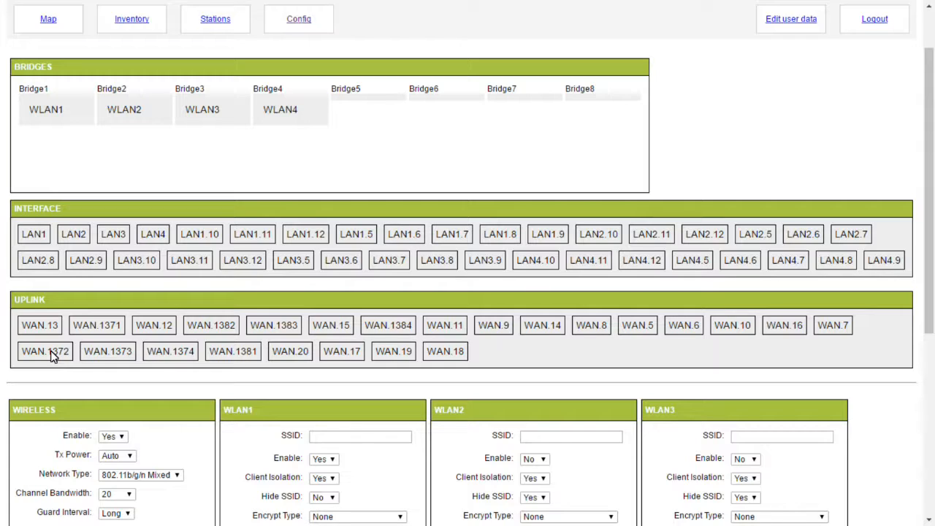
# Move WAN.1372 back to the interface list and add WAN.1373 and LAN1 to Bridge1.
pyautogui.moveTo(51, 356); pyautogui.dragTo(57, 138)
pyautogui.moveTo(34, 377); pyautogui.dragTo(54, 118)
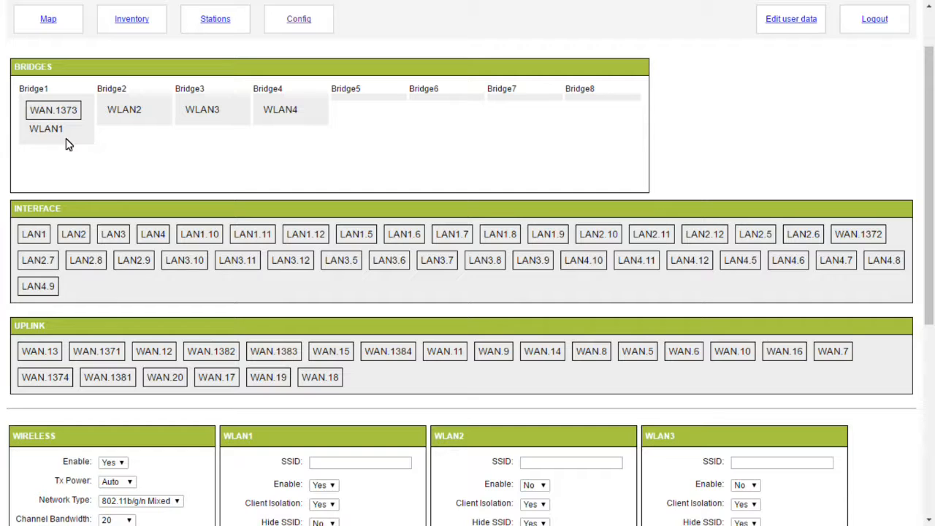
pyautogui.click(33, 238)
pyautogui.moveTo(32, 238); pyautogui.dragTo(48, 139)
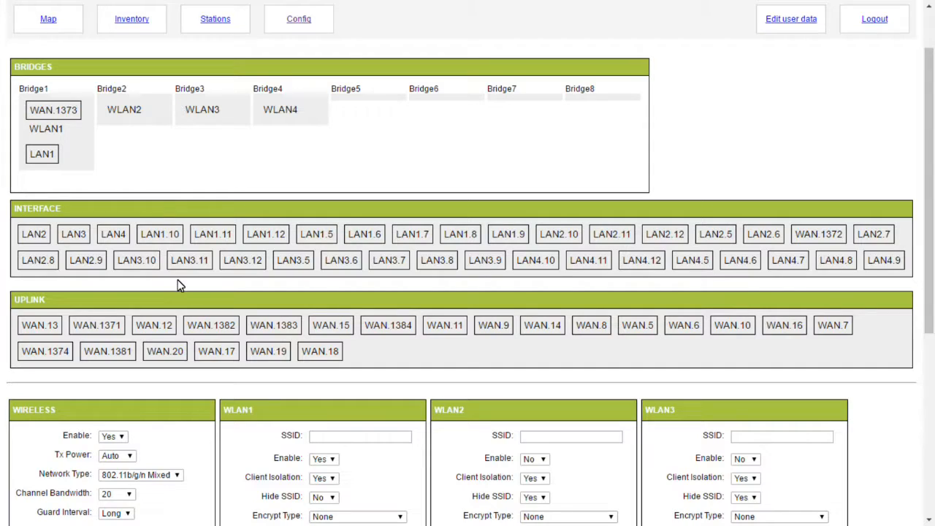
# Add WAN.1371 to Bridge2 alongside WLAN2, and group WAN.1382 with LAN4 in Bridge5.
pyautogui.moveTo(111, 331); pyautogui.dragTo(142, 124)
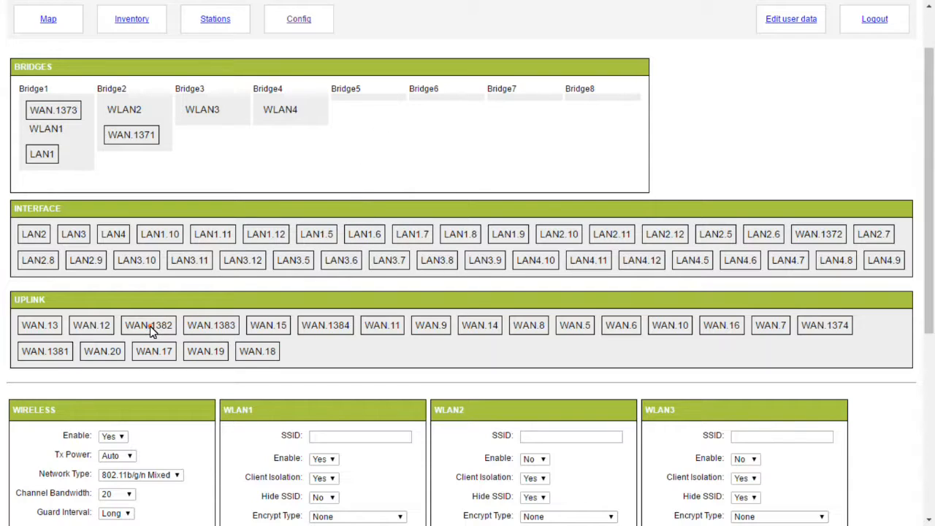
pyautogui.moveTo(151, 330); pyautogui.dragTo(367, 110)
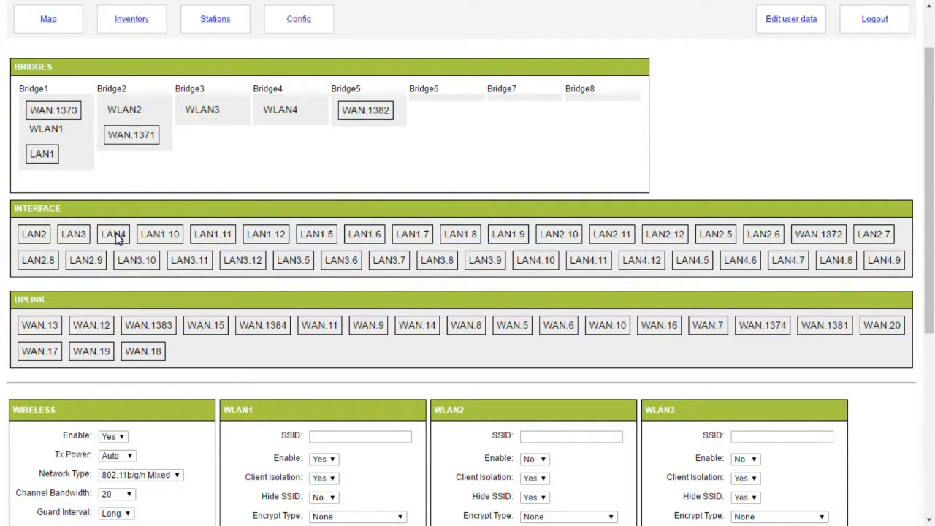
pyautogui.moveTo(117, 239); pyautogui.dragTo(363, 116)
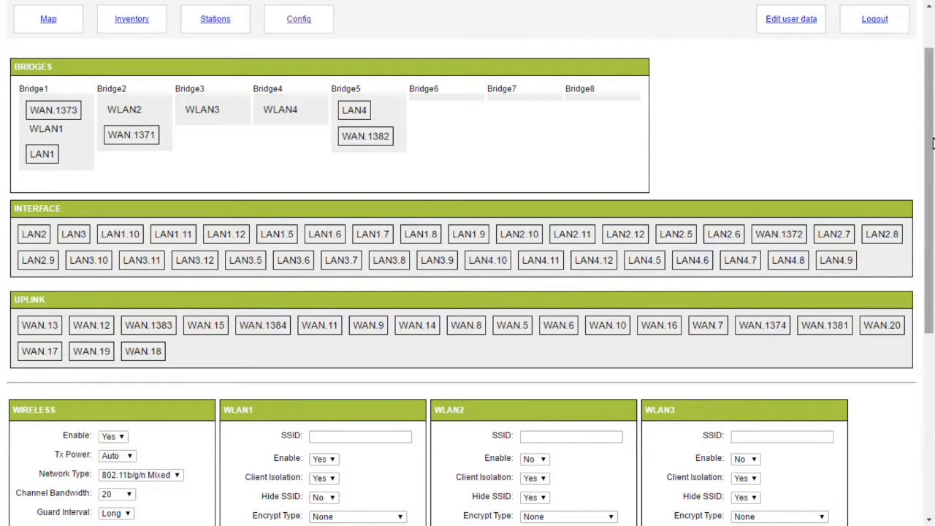
pyautogui.moveTo(931, 144); pyautogui.dragTo(933, 329)
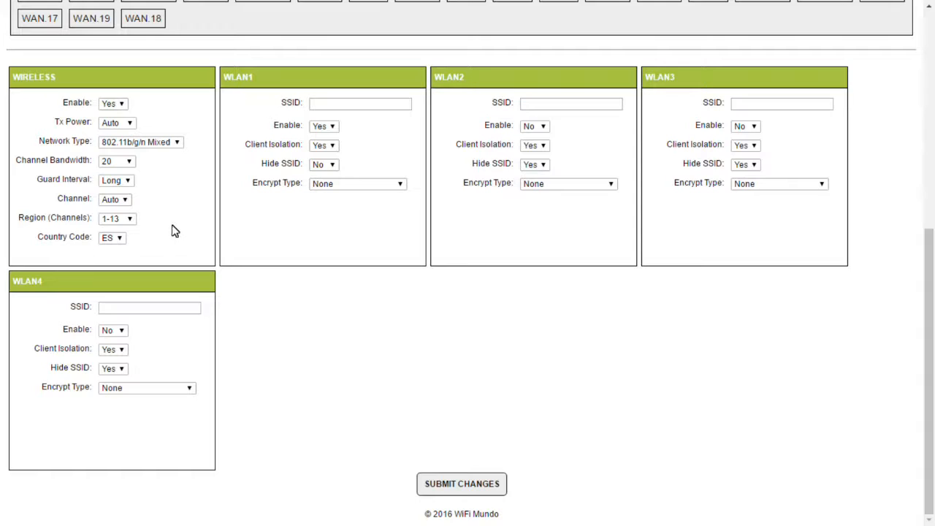
pyautogui.click(123, 104)
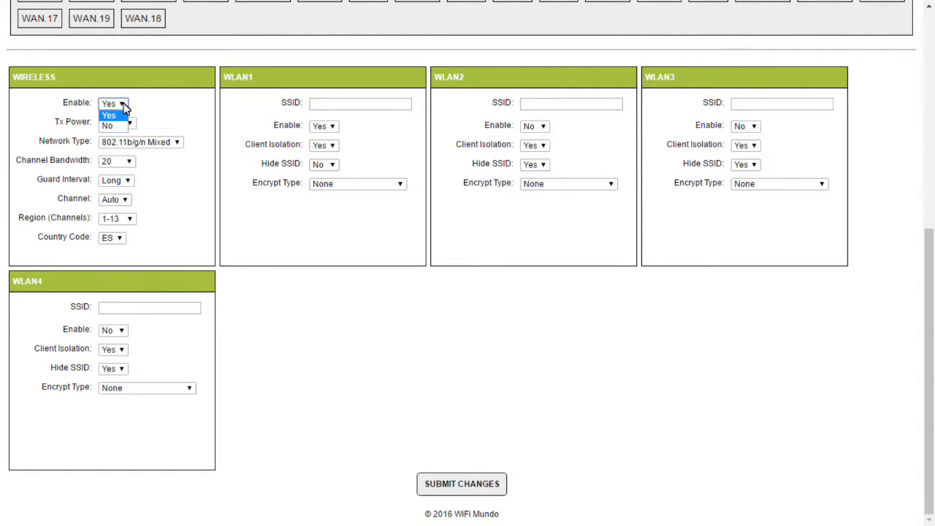
pyautogui.click(122, 106)
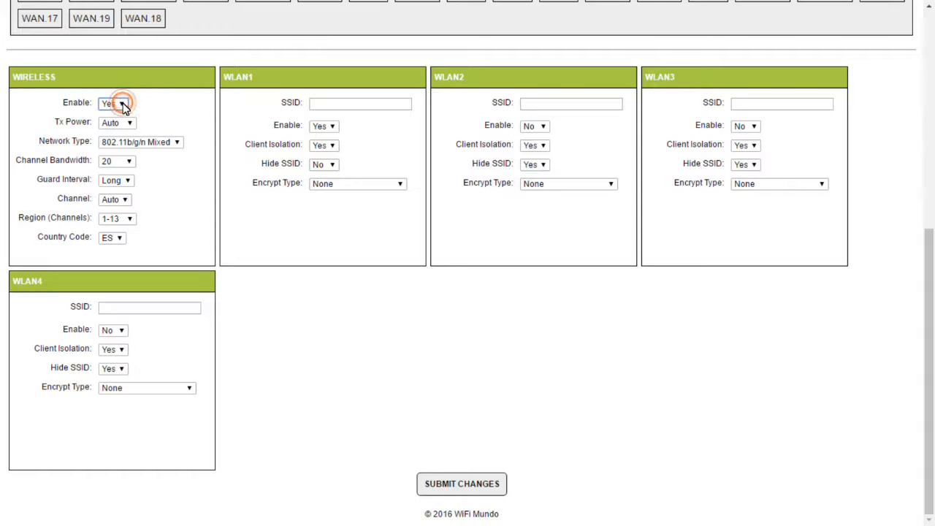
pyautogui.click(157, 107)
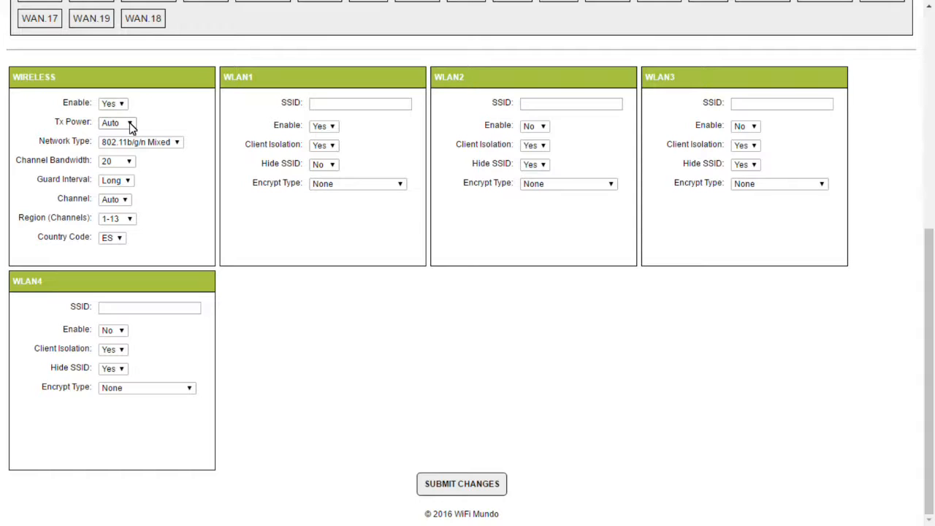
pyautogui.click(130, 125)
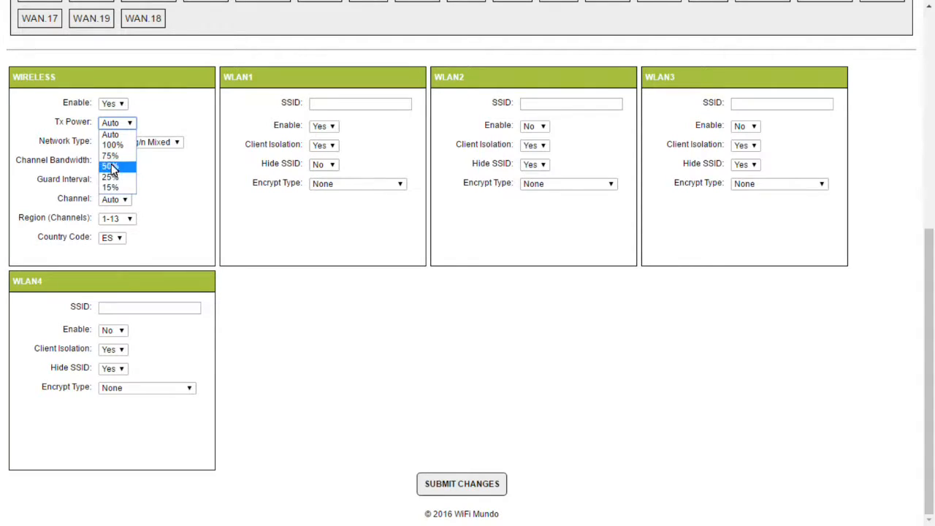
pyautogui.click(156, 128)
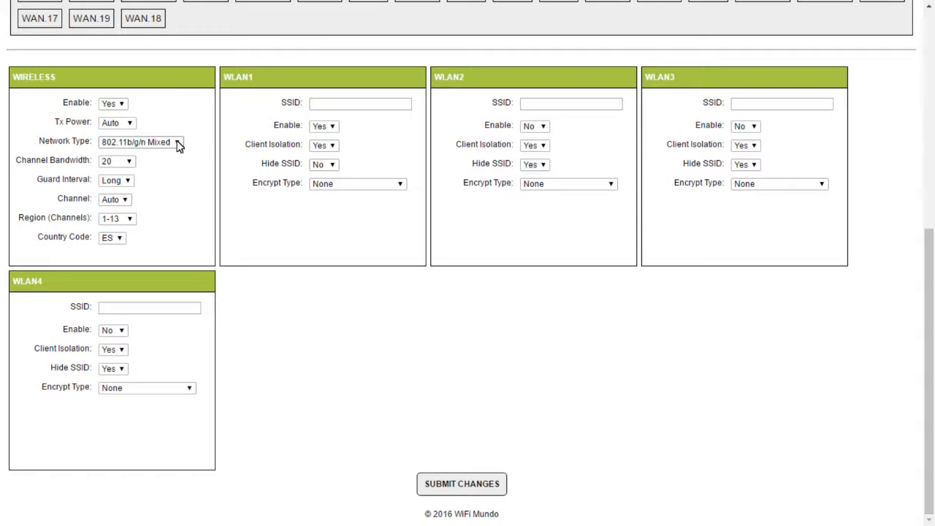
pyautogui.click(179, 144)
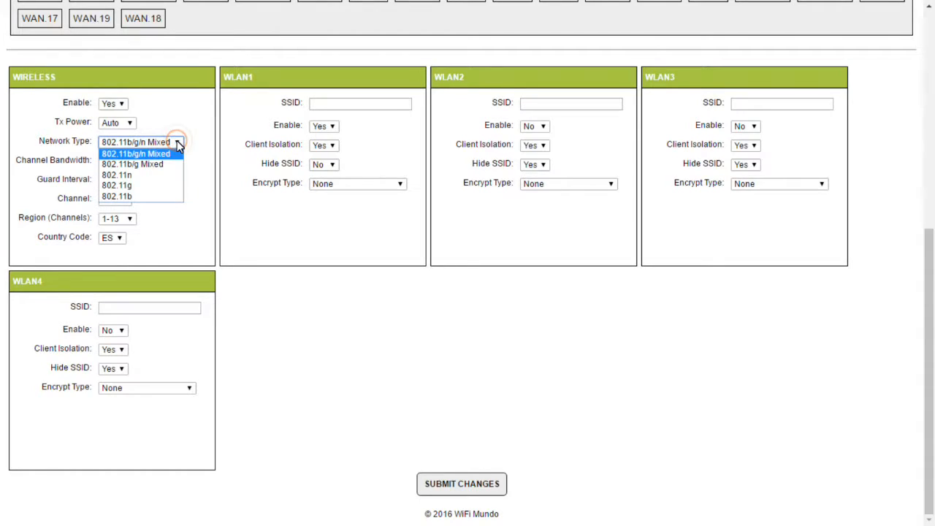
pyautogui.click(180, 123)
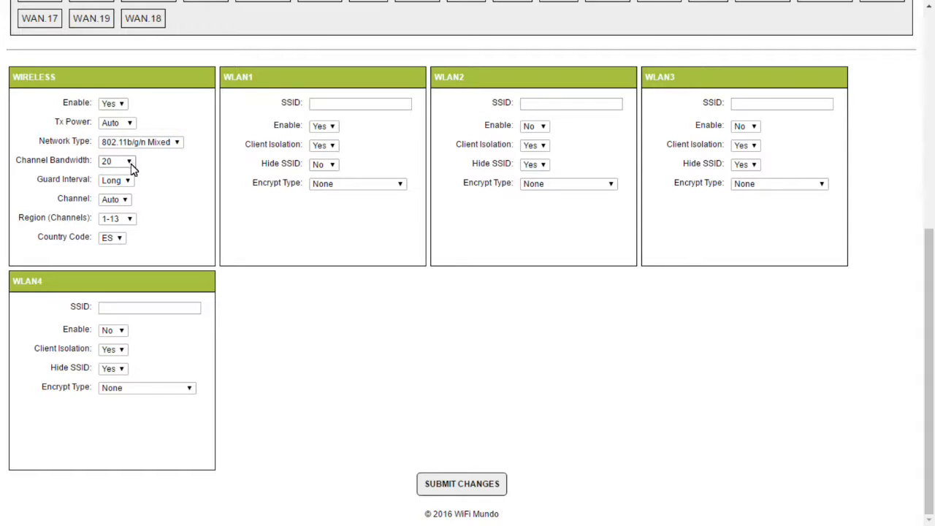
pyautogui.click(126, 201)
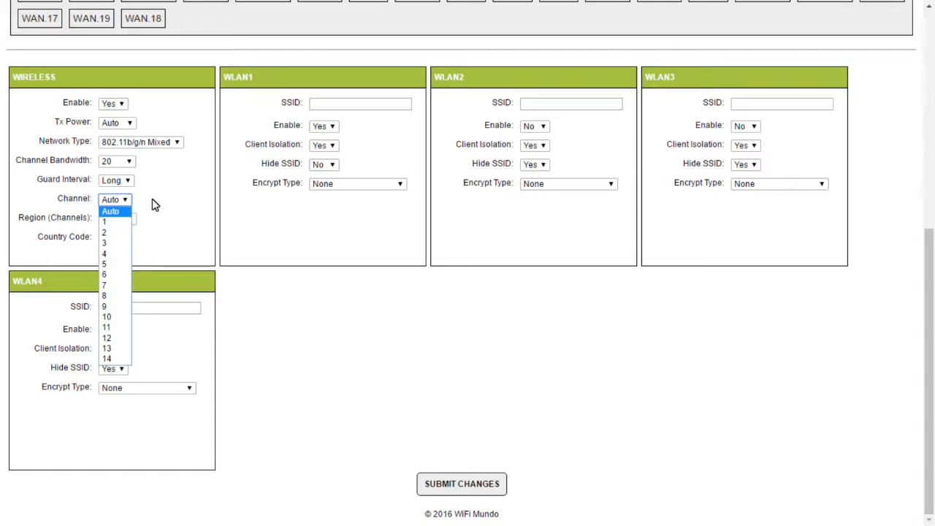
pyautogui.click(155, 200)
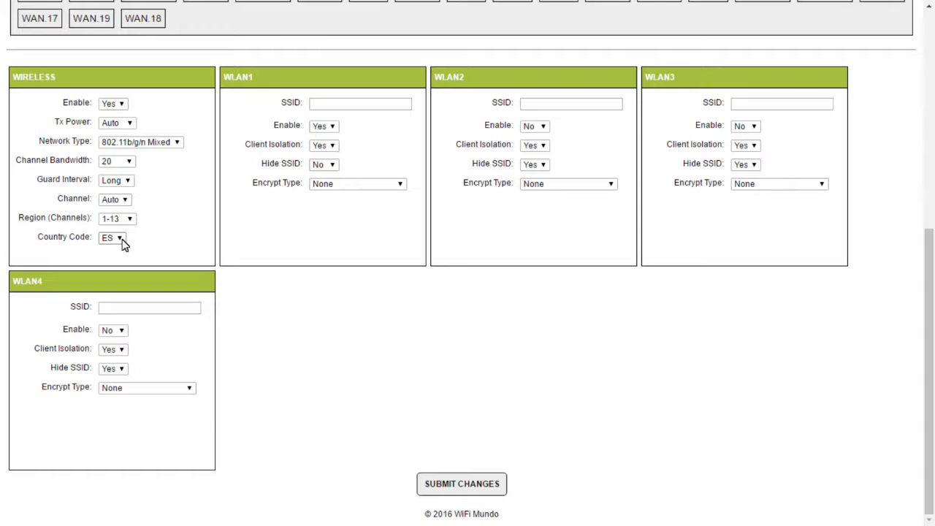
# Set the WLAN1 SSID to 'Fawlty Towers', keeping WLAN1 enabled with no encryption.
pyautogui.click(324, 109)
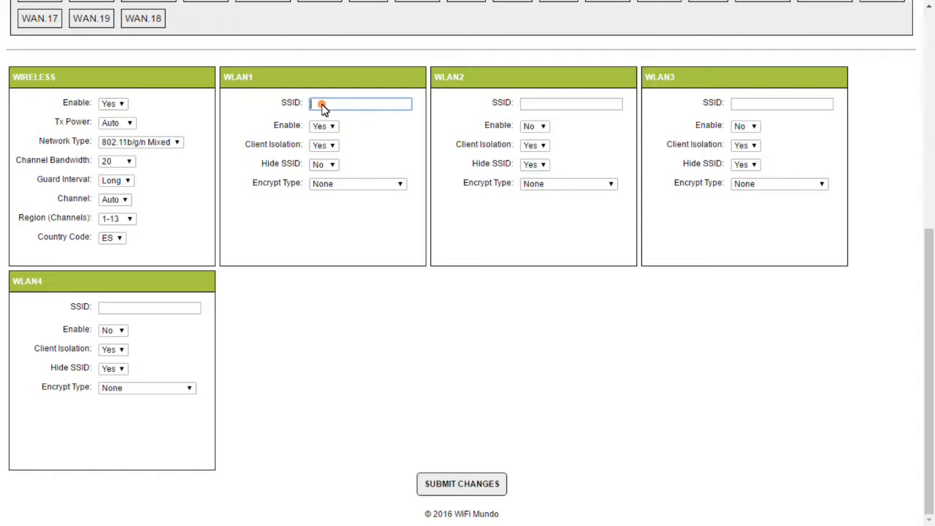
pyautogui.moveTo(932, 310); pyautogui.dragTo(920, 150)
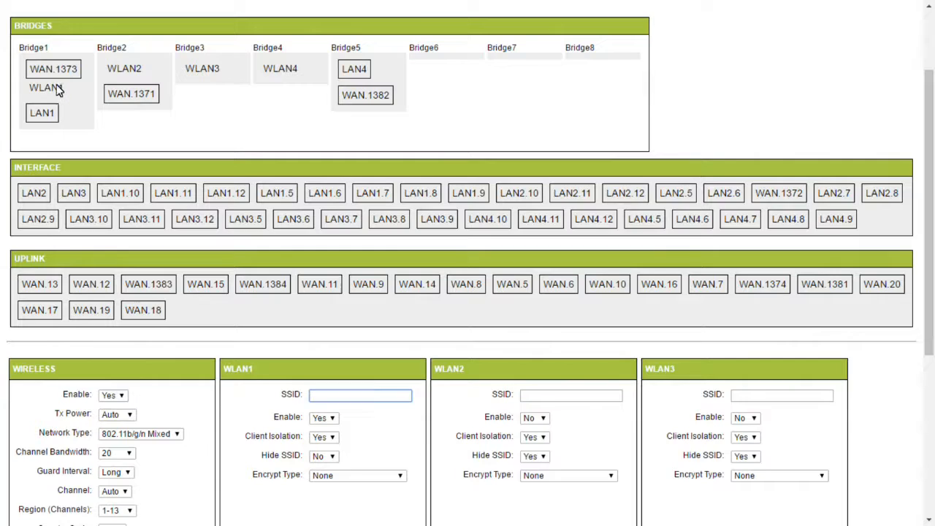
pyautogui.click(325, 398)
pyautogui.write('Fawlty Towers')
pyautogui.click(375, 425)
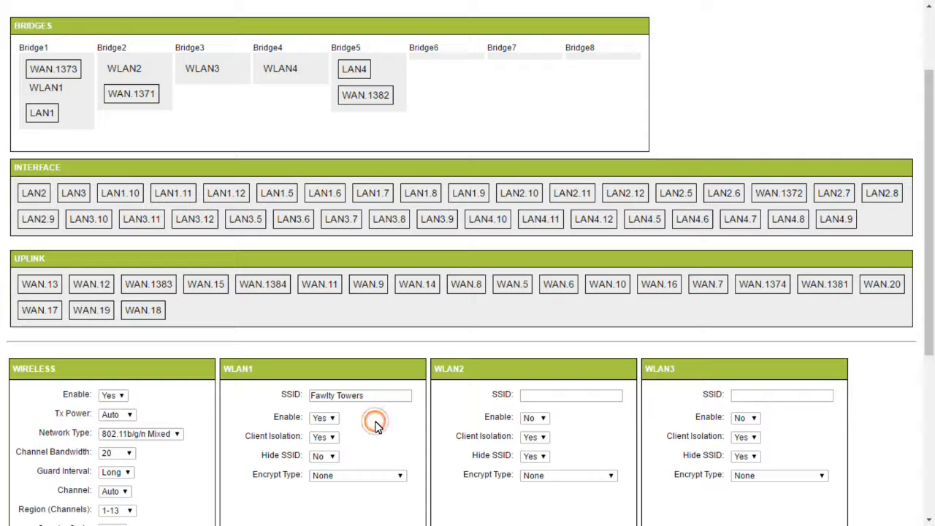
pyautogui.click(332, 419)
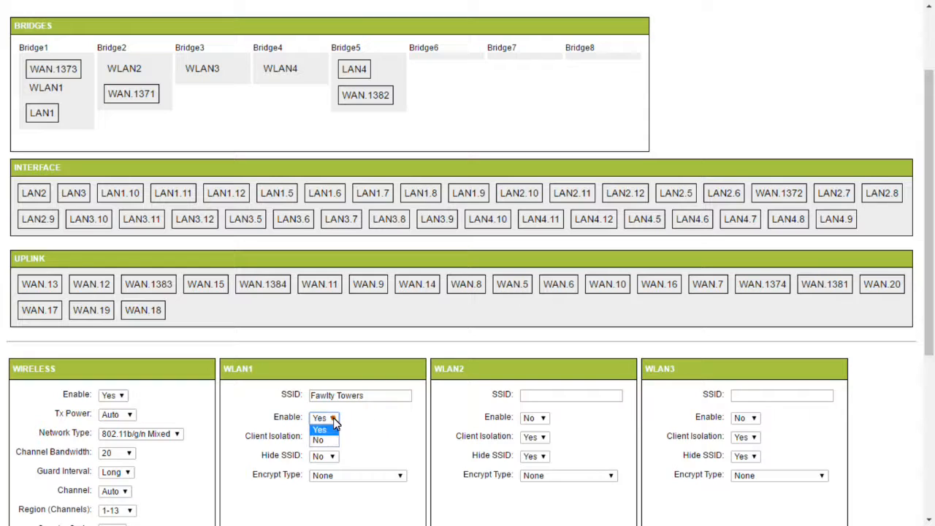
pyautogui.click(333, 419)
pyautogui.click(369, 431)
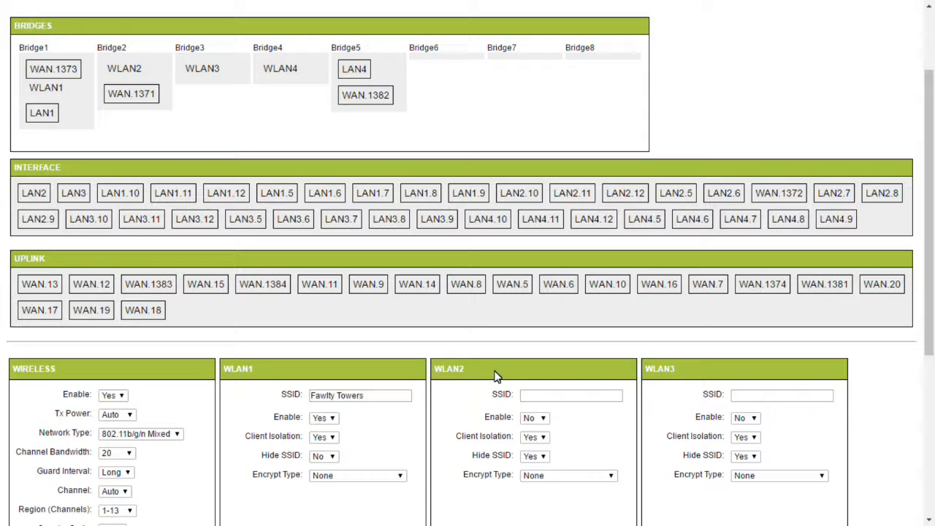
pyautogui.click(386, 479)
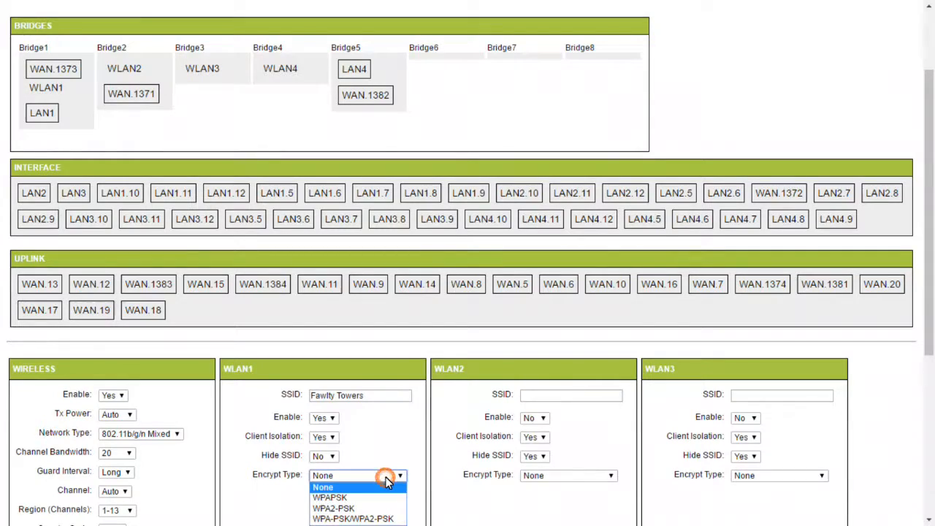
pyautogui.click(387, 479)
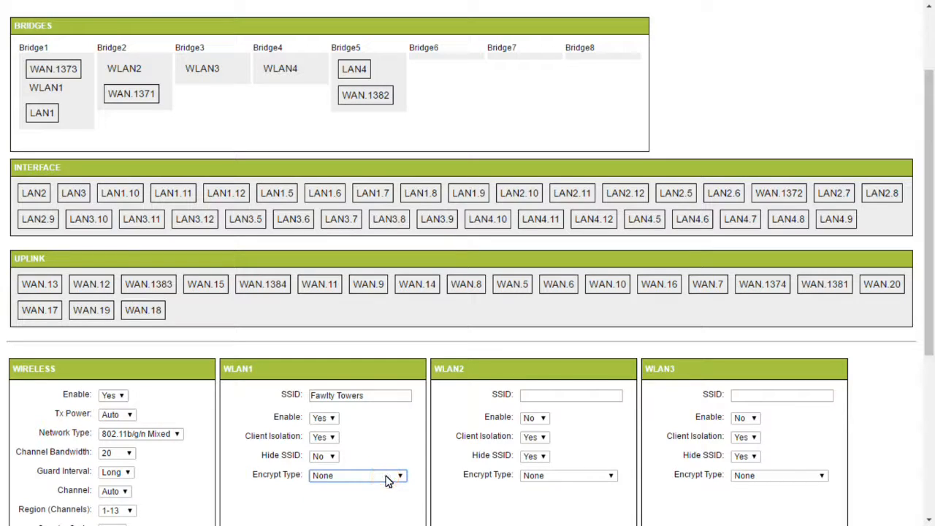
# Set the WLAN2 SSID to 'Admin', leaving WLAN2 disabled.
pyautogui.click(541, 400)
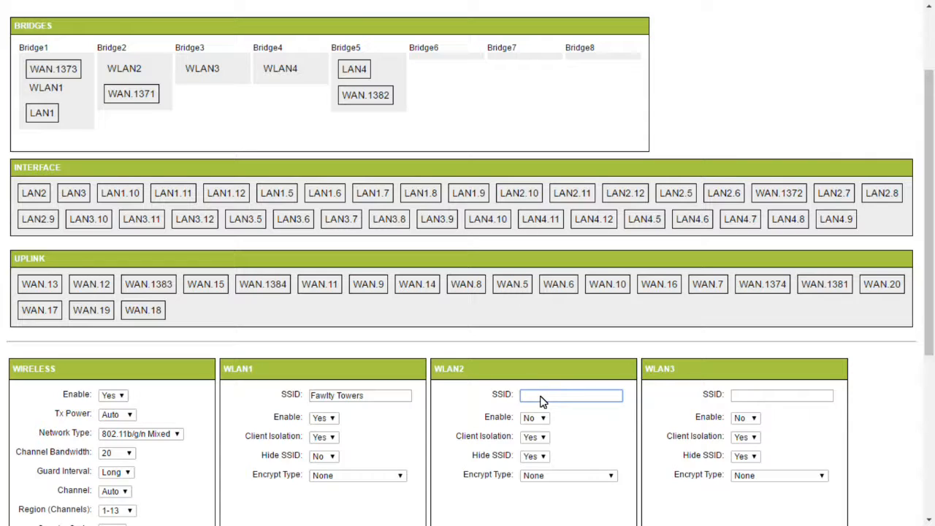
pyautogui.write('Admin')
pyautogui.click(610, 393)
pyautogui.click(773, 336)
pyautogui.moveTo(931, 277); pyautogui.dragTo(932, 437)
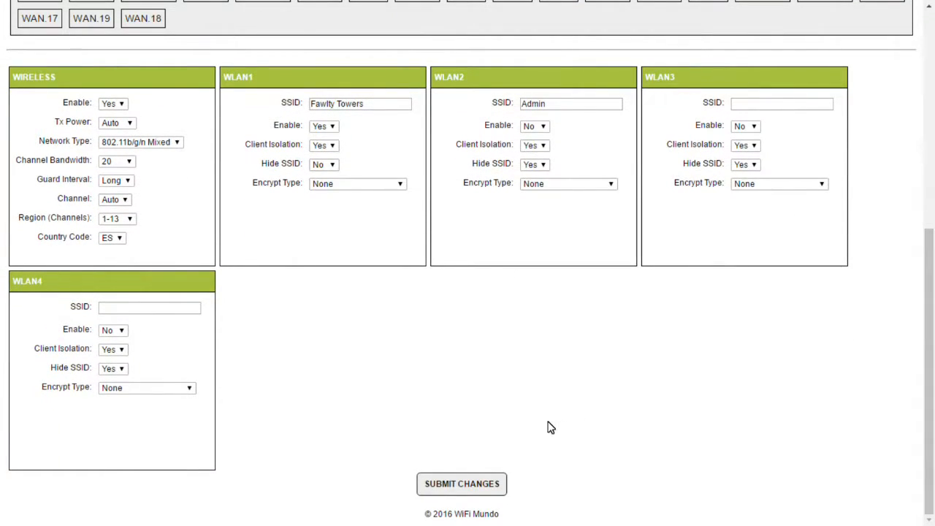
# Submit the changes until the 'Config changes saved' banner appears, then return to the page top.
pyautogui.click(476, 488)
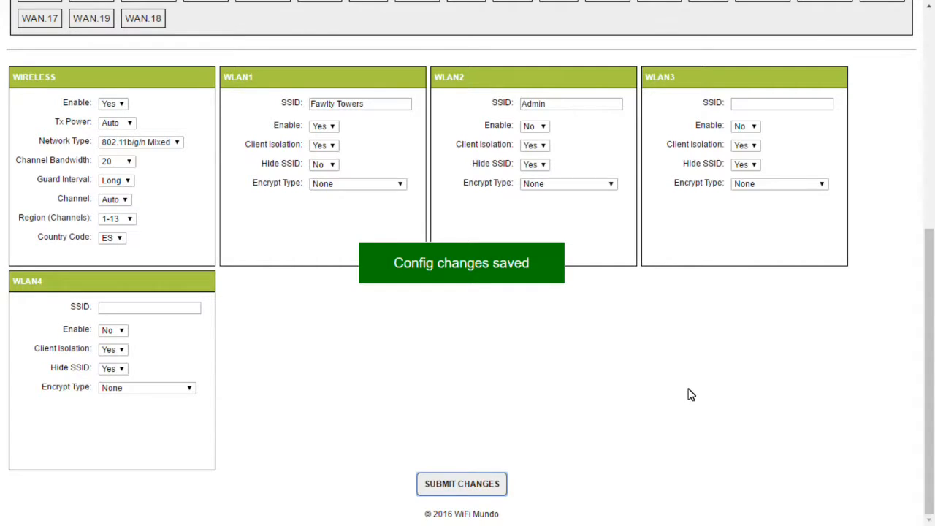
pyautogui.moveTo(929, 302); pyautogui.dragTo(926, 54)
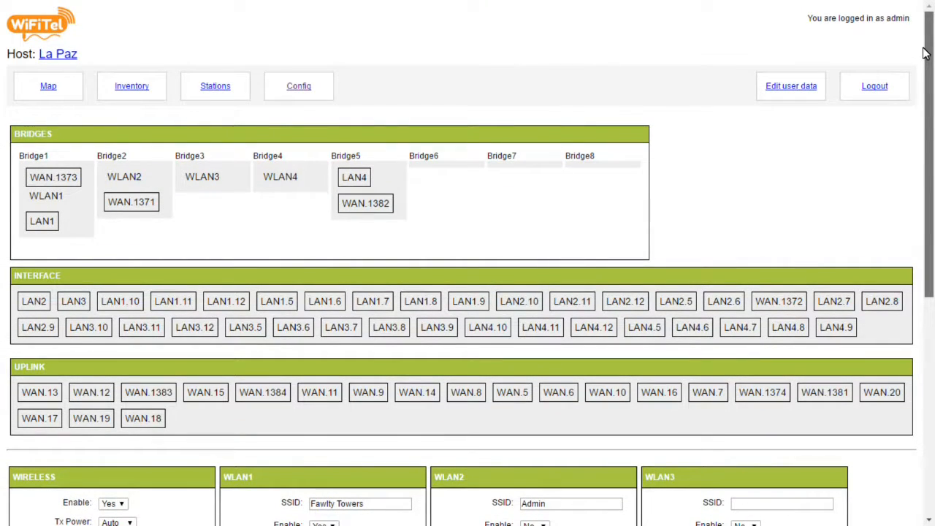